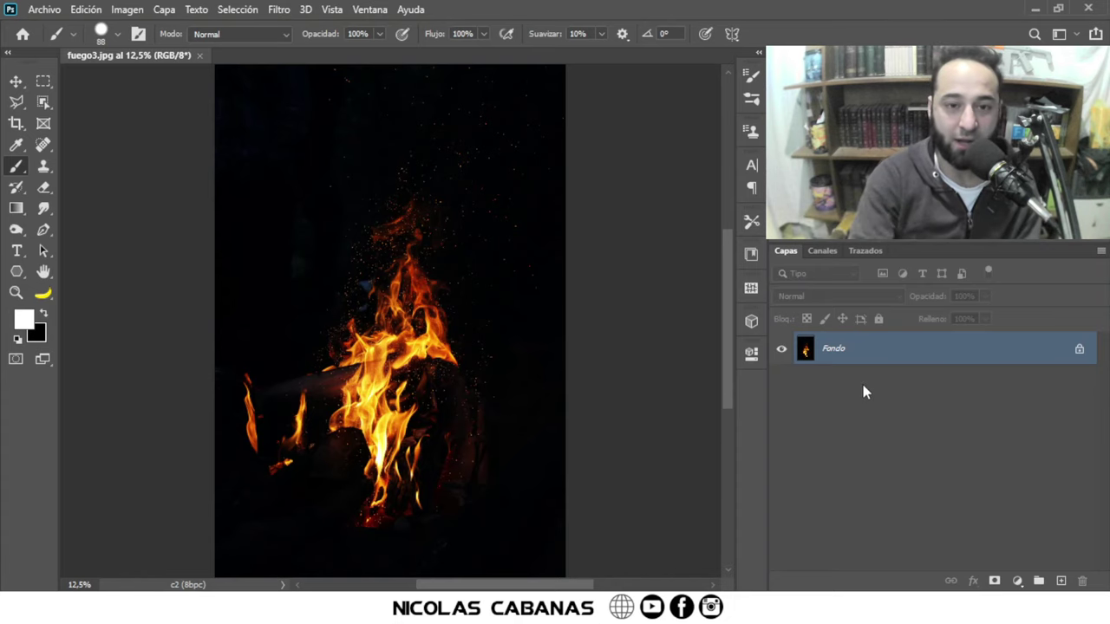
- Duplicate the Fondo fire photo into a new layer, Capa 1, with Ctrl+J
key(ctrl+j)
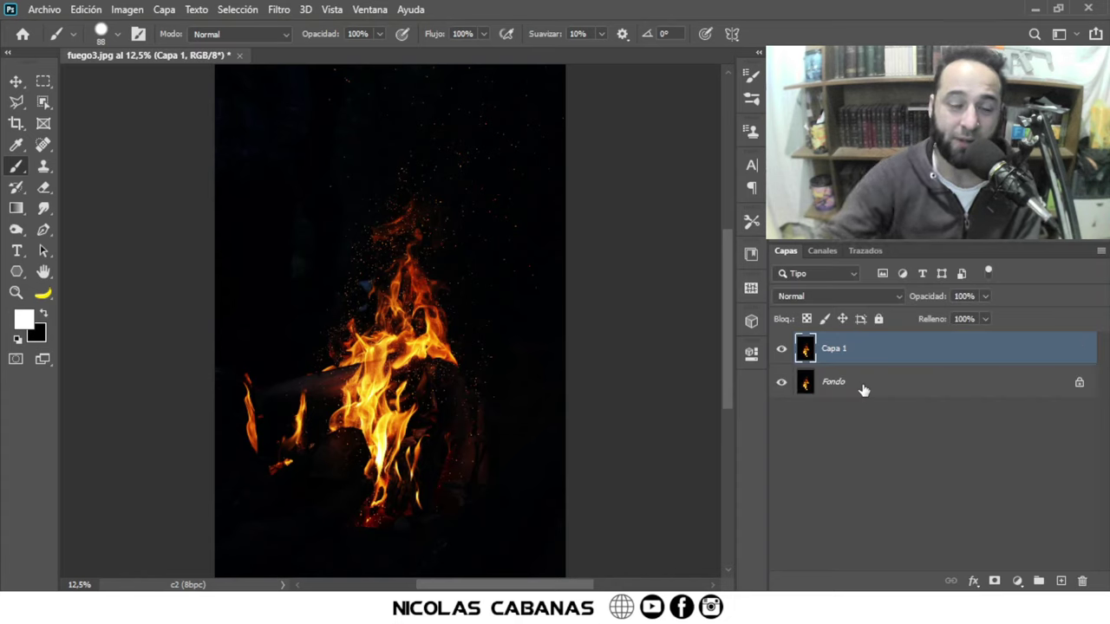
- Desaturate Capa 1 to grayscale with Desaturar and bring up the Niveles dialog
click(122, 9)
mouse_move(137, 51)
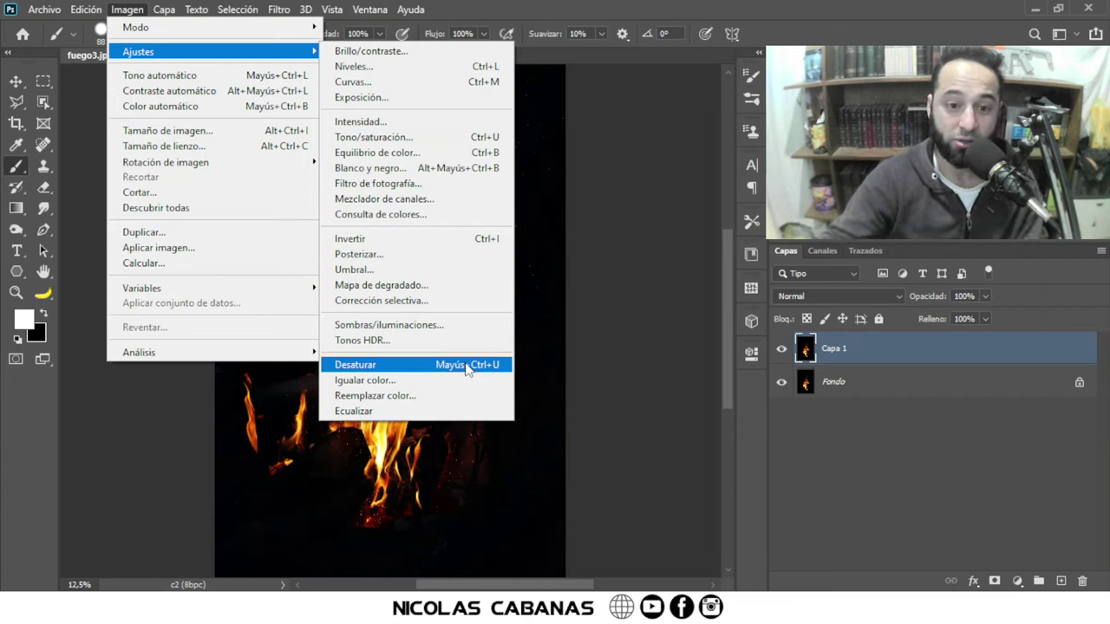
click(727, 319)
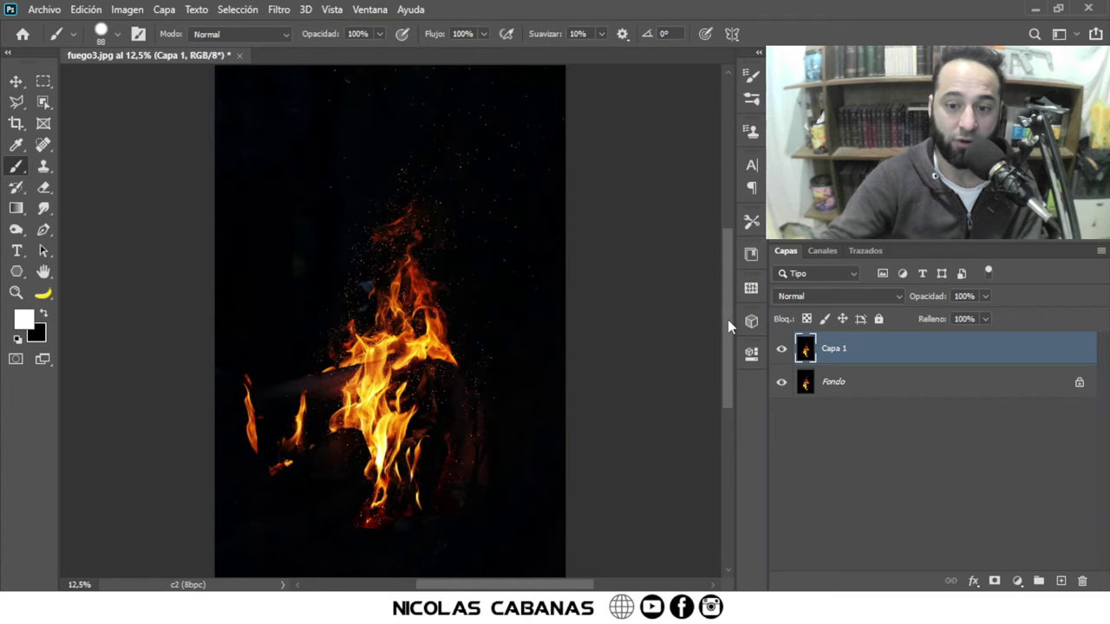
key(shift+ctrl+u)
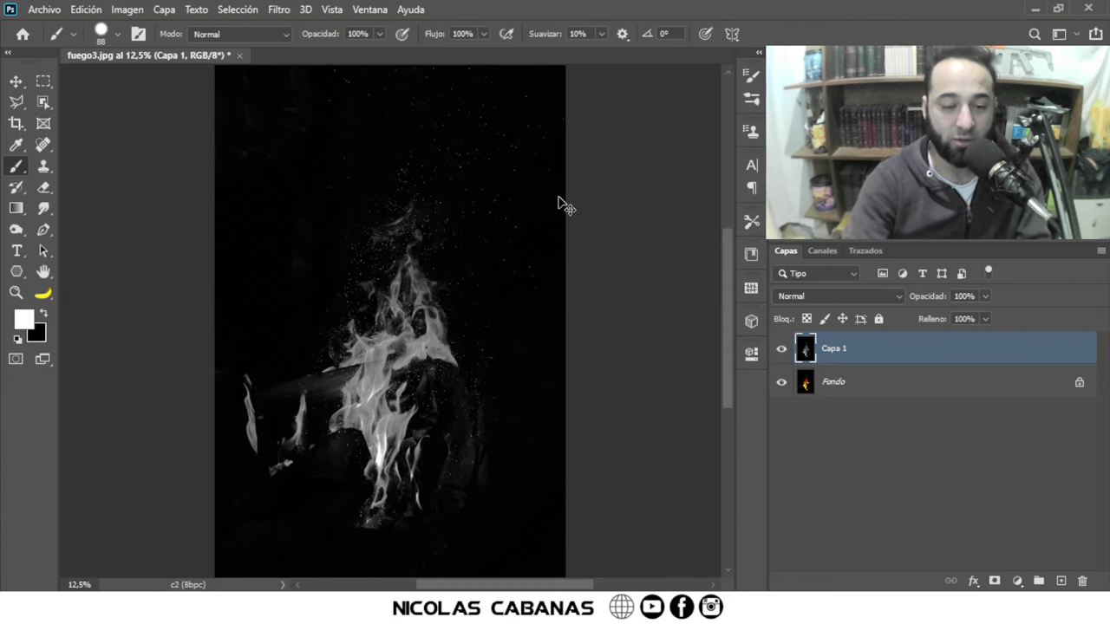
key(ctrl+l)
- Apply Levels to Capa 1 with inputs 27, 1,00 and 137, checking the preview
click(128, 10)
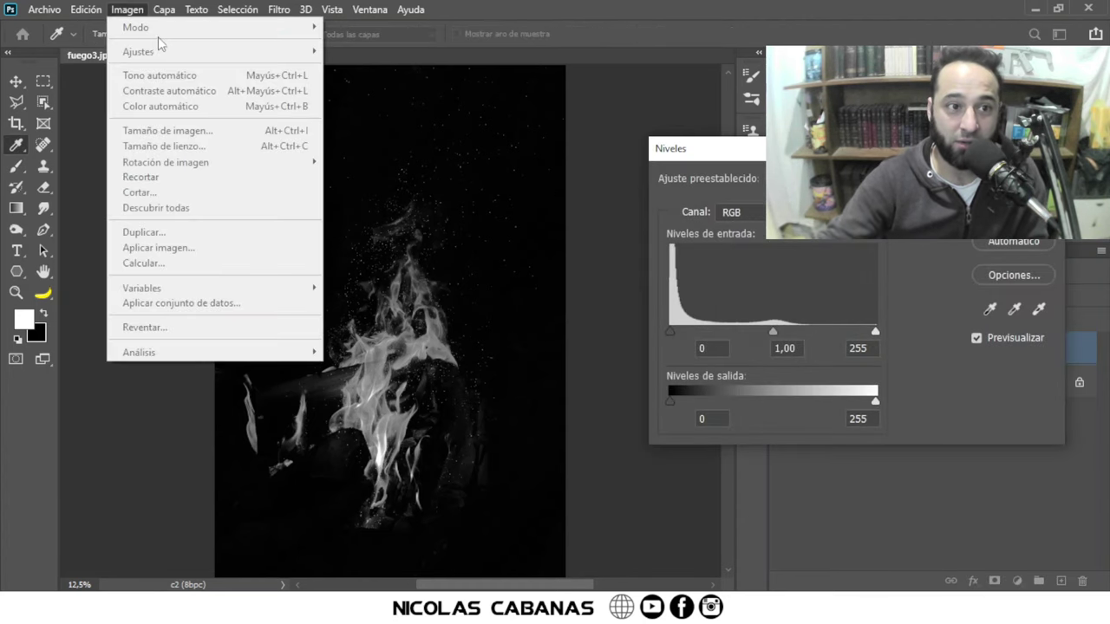
drag(789, 158, 708, 110)
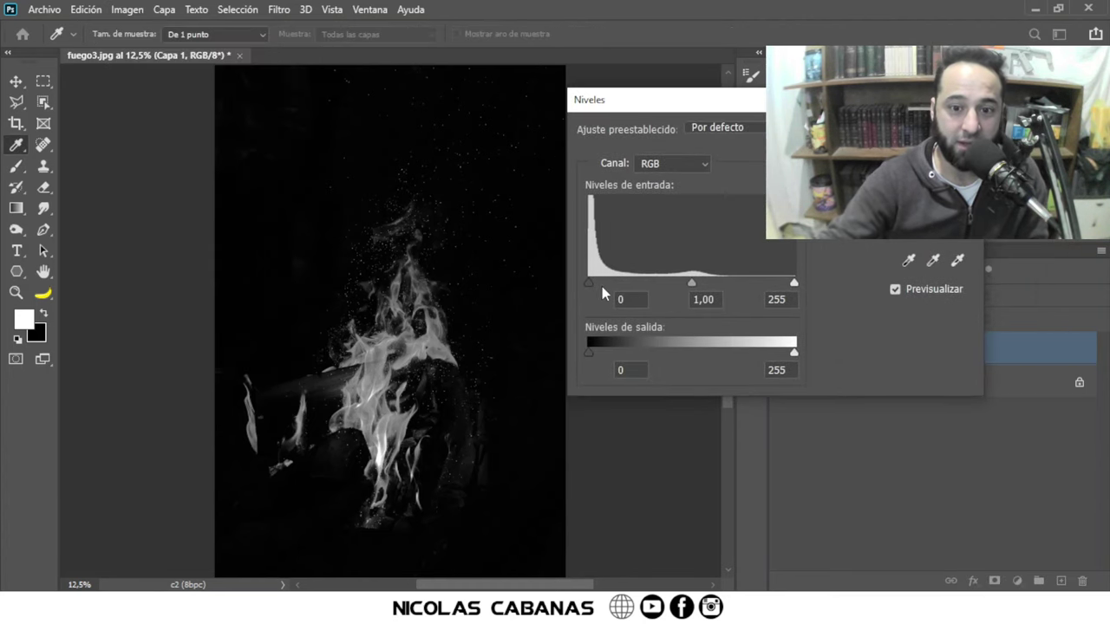
drag(589, 283, 610, 283)
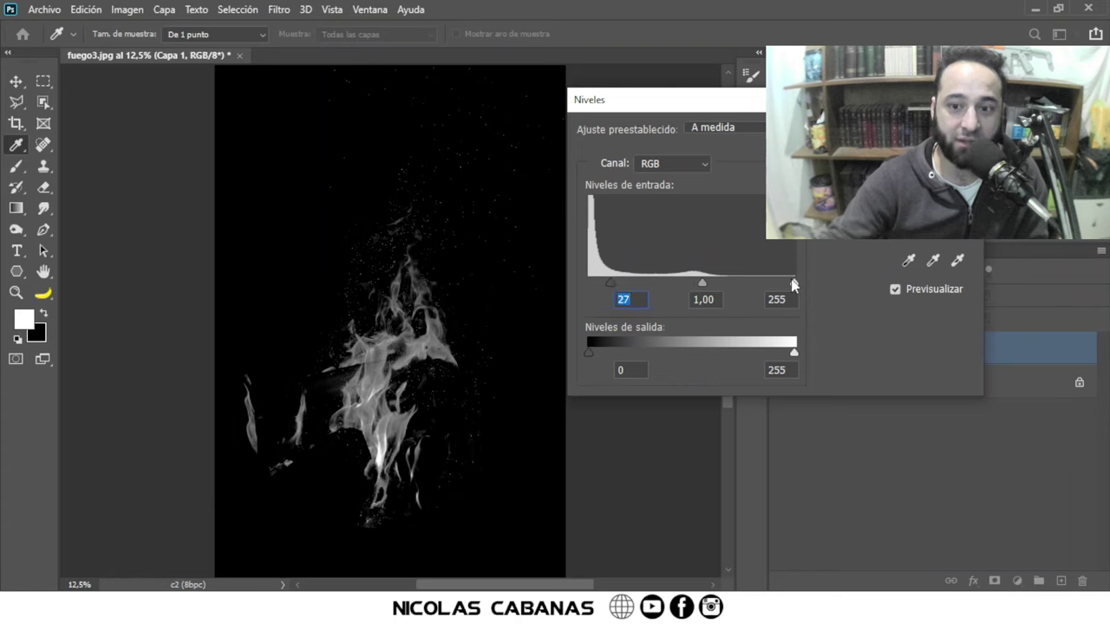
drag(792, 285, 698, 285)
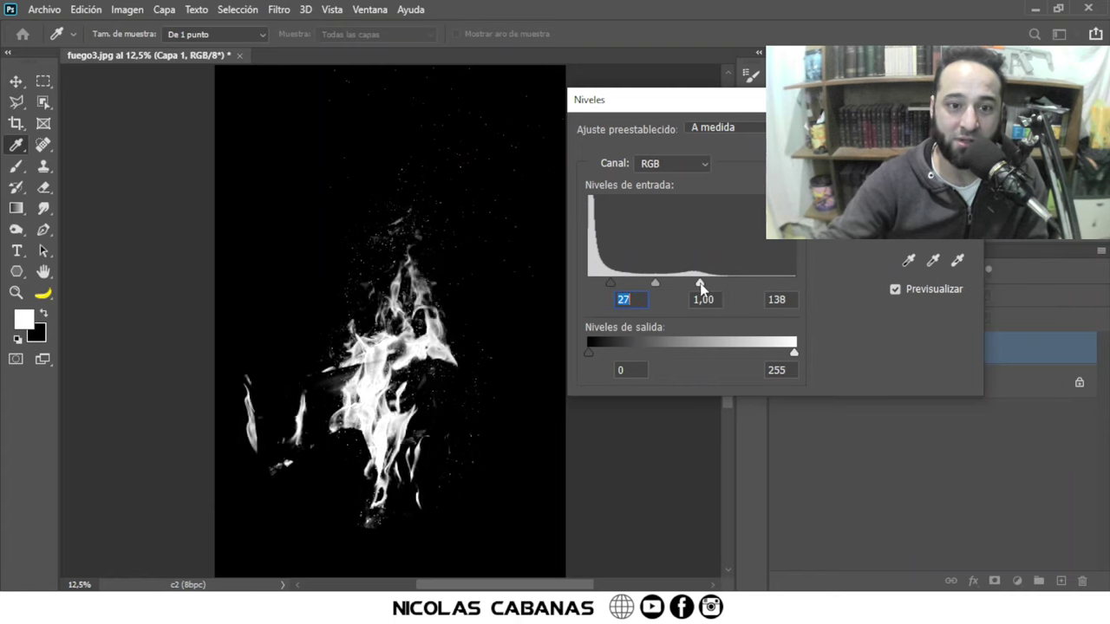
click(891, 289)
click(893, 288)
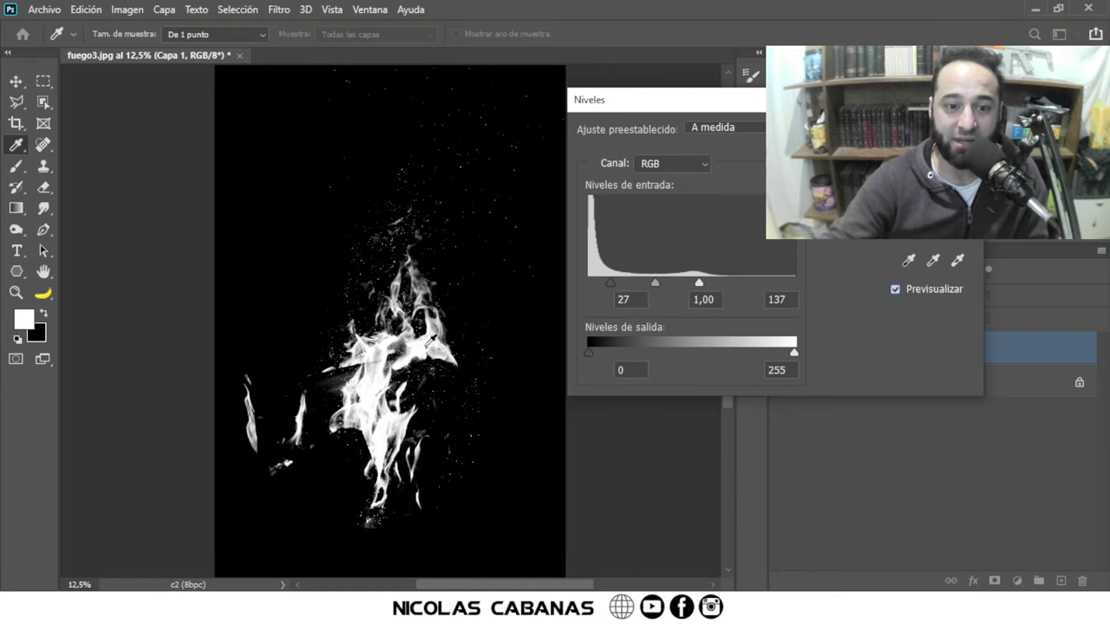
key(Return)
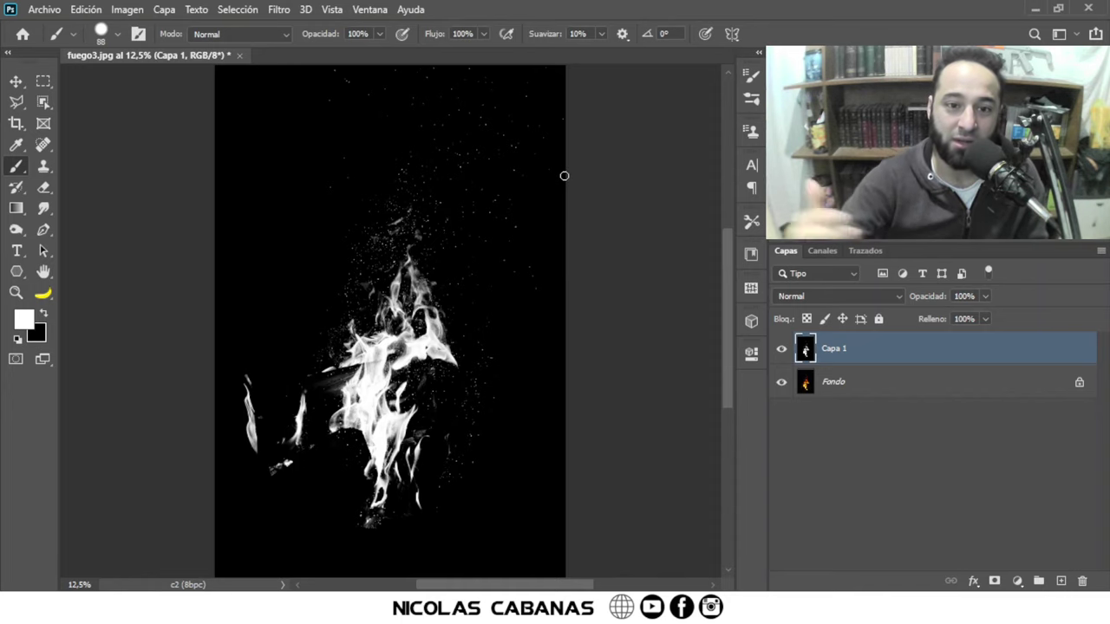
- Select the black background via Gama de colores at tolerance 200, then invert to select the flames
click(251, 11)
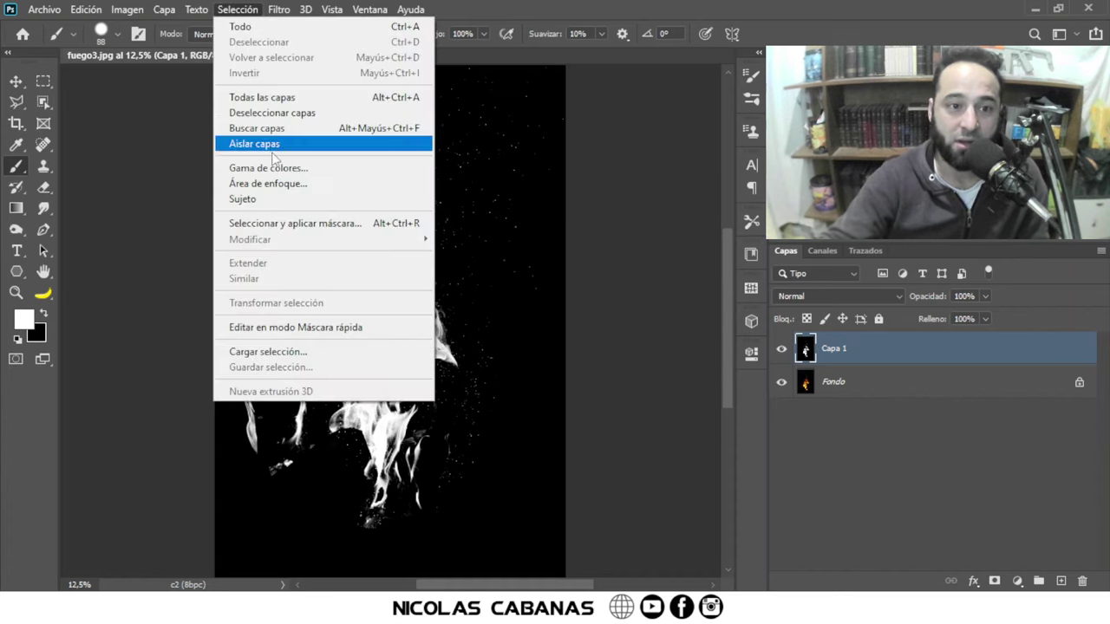
click(318, 168)
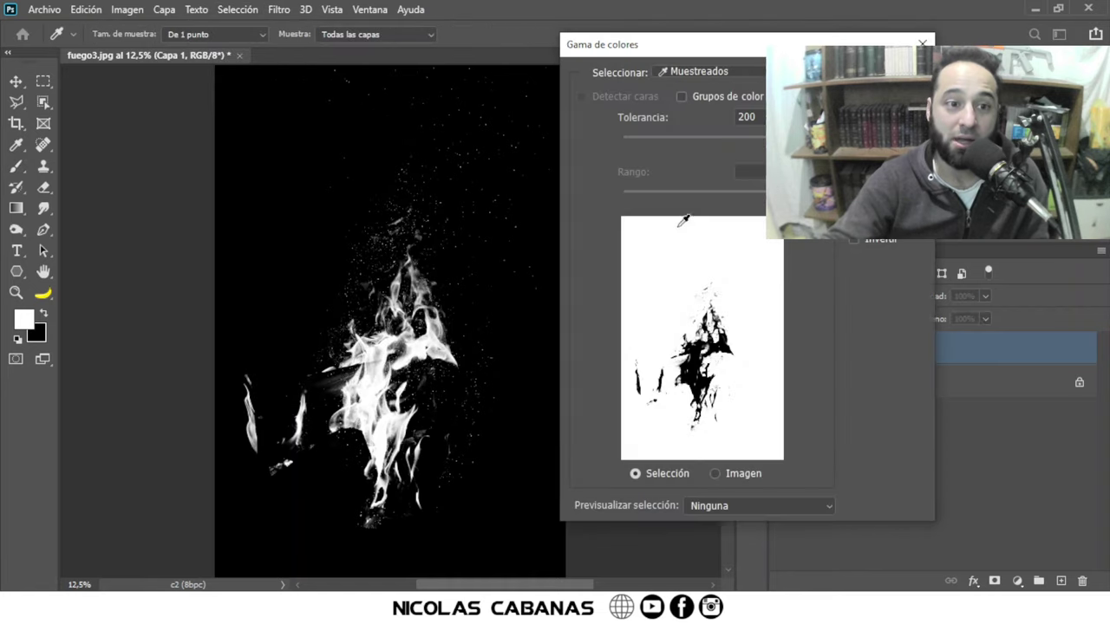
click(286, 150)
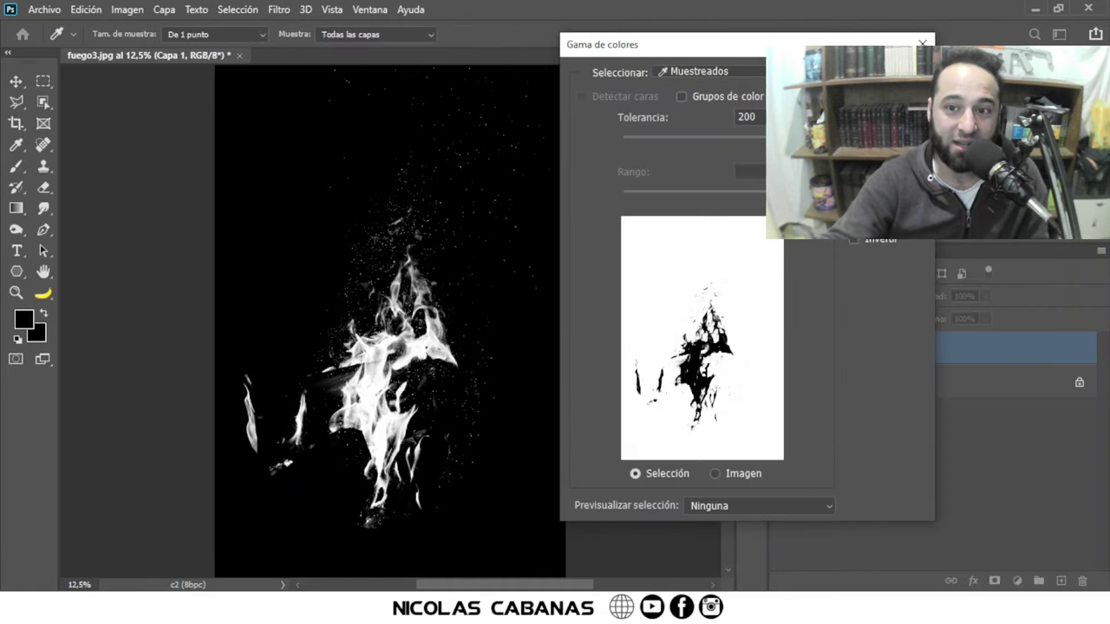
drag(752, 147, 765, 148)
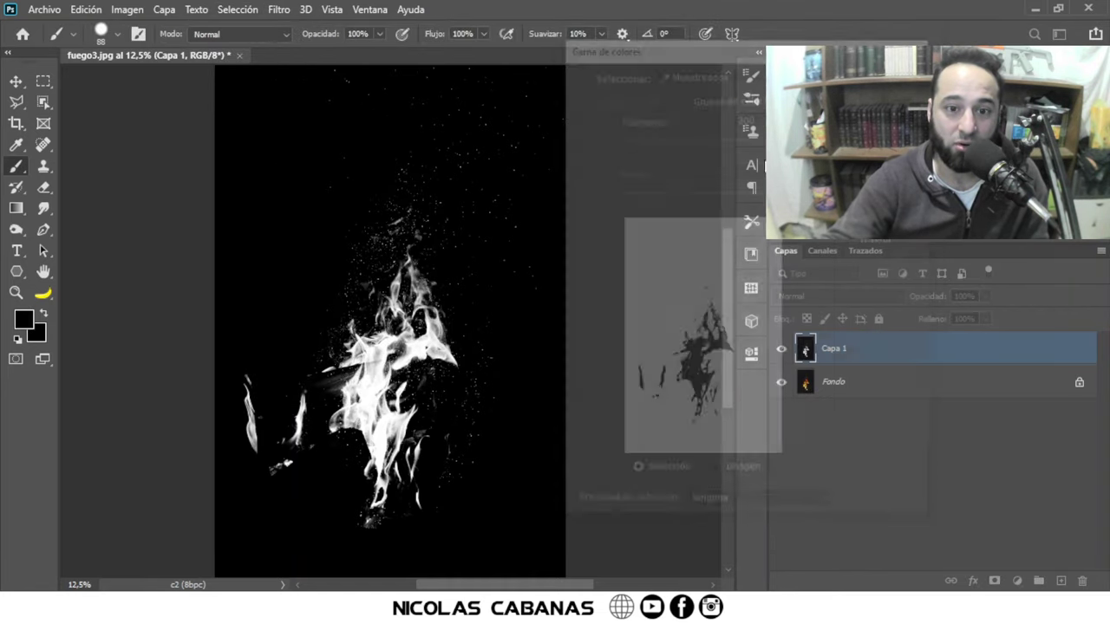
key(Return)
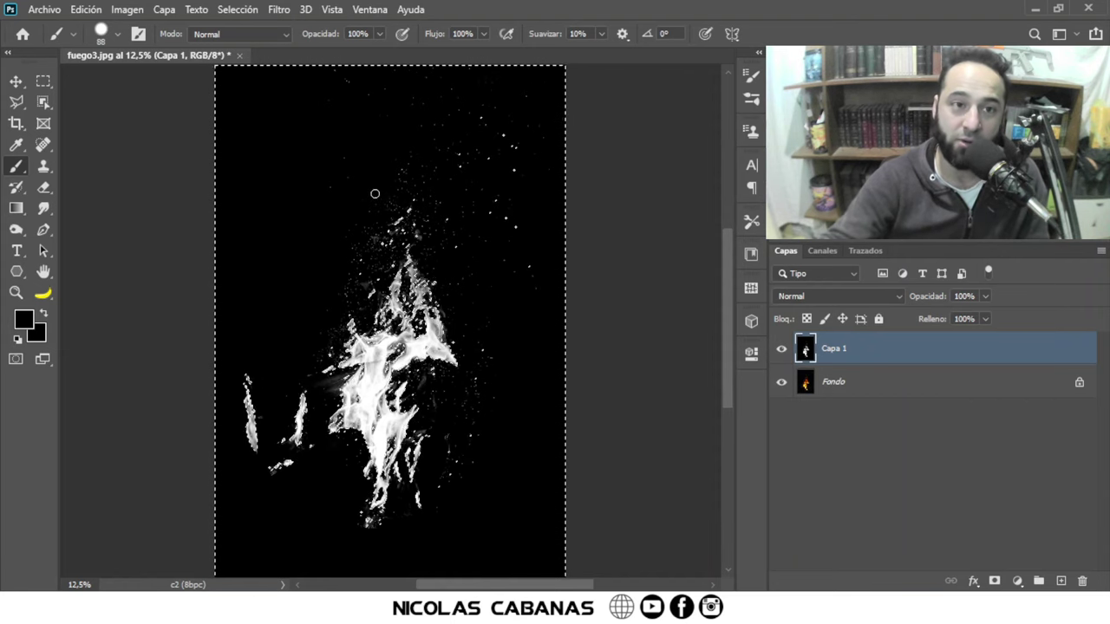
click(238, 9)
click(264, 76)
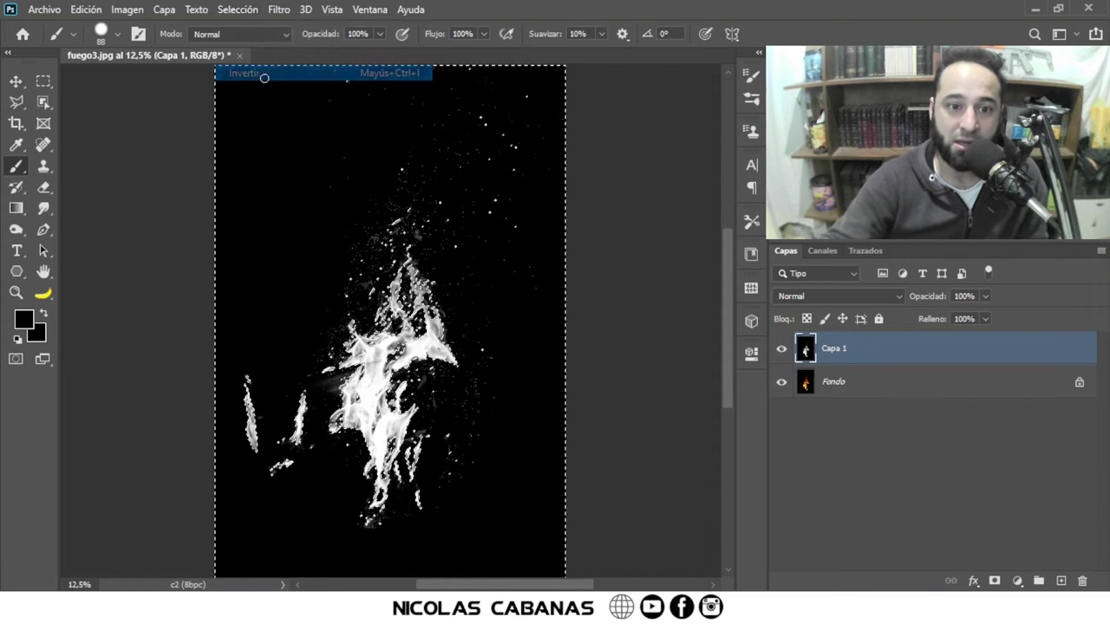
- Hide Capa 1, copy the selected flames from Fondo into Capa 2, and hide Fondo
click(781, 348)
click(858, 385)
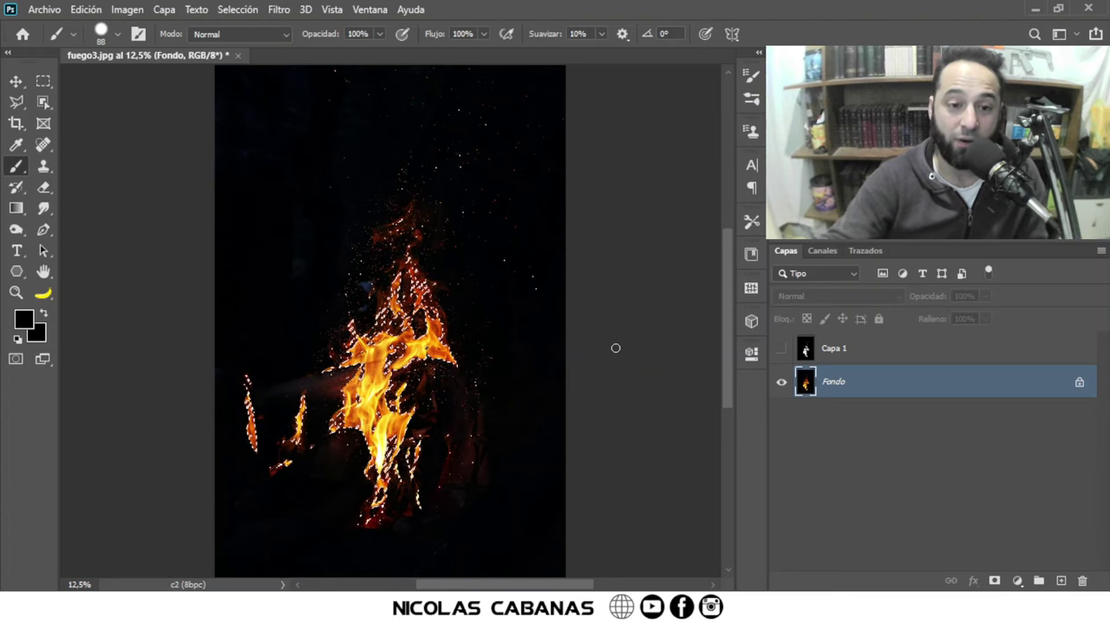
key(ctrl+j)
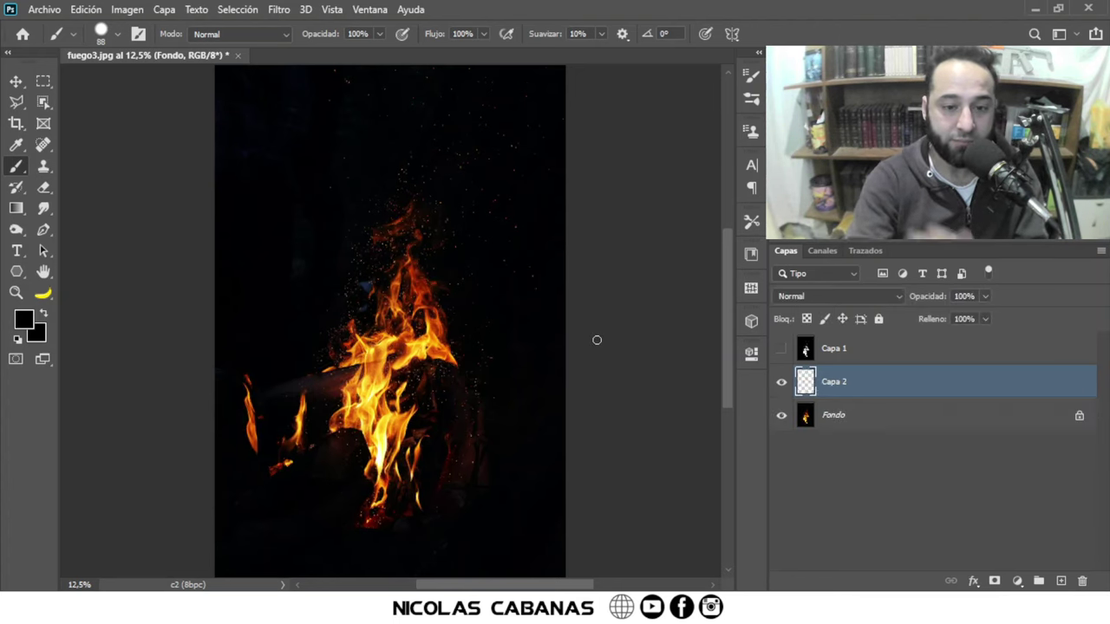
click(780, 417)
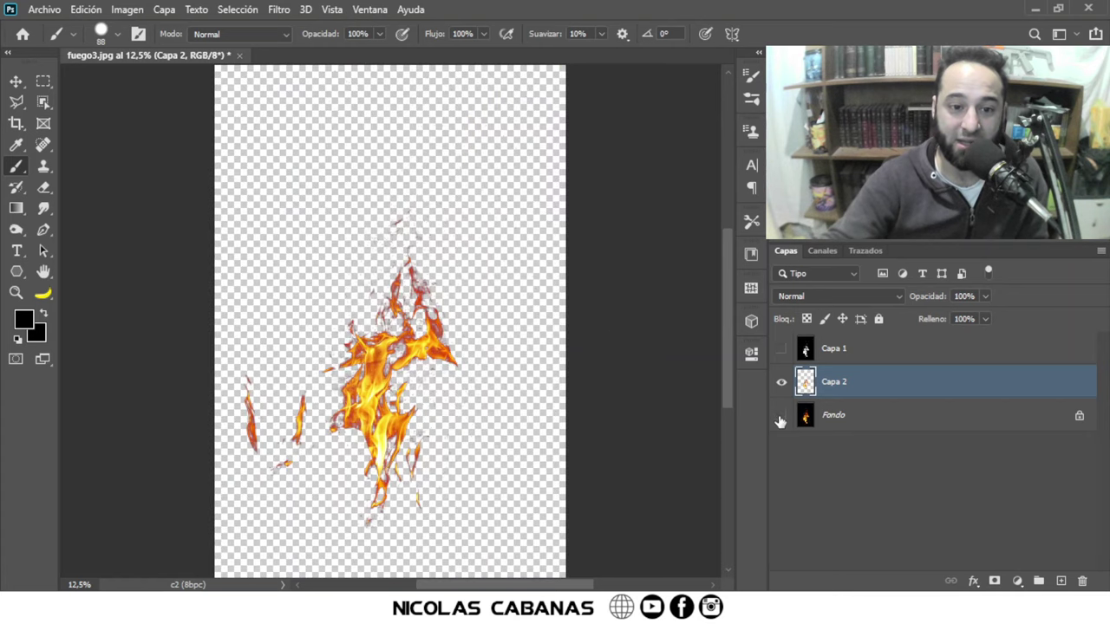
click(967, 425)
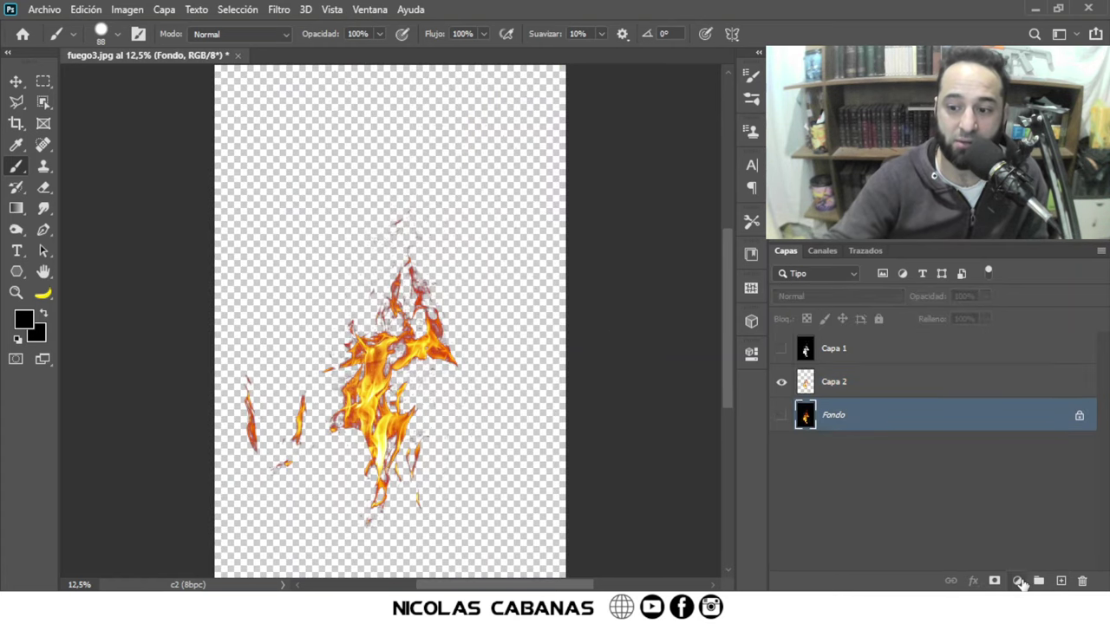
click(1017, 581)
- Add a Color uniforme fill layer set to pure black #000000
click(1010, 294)
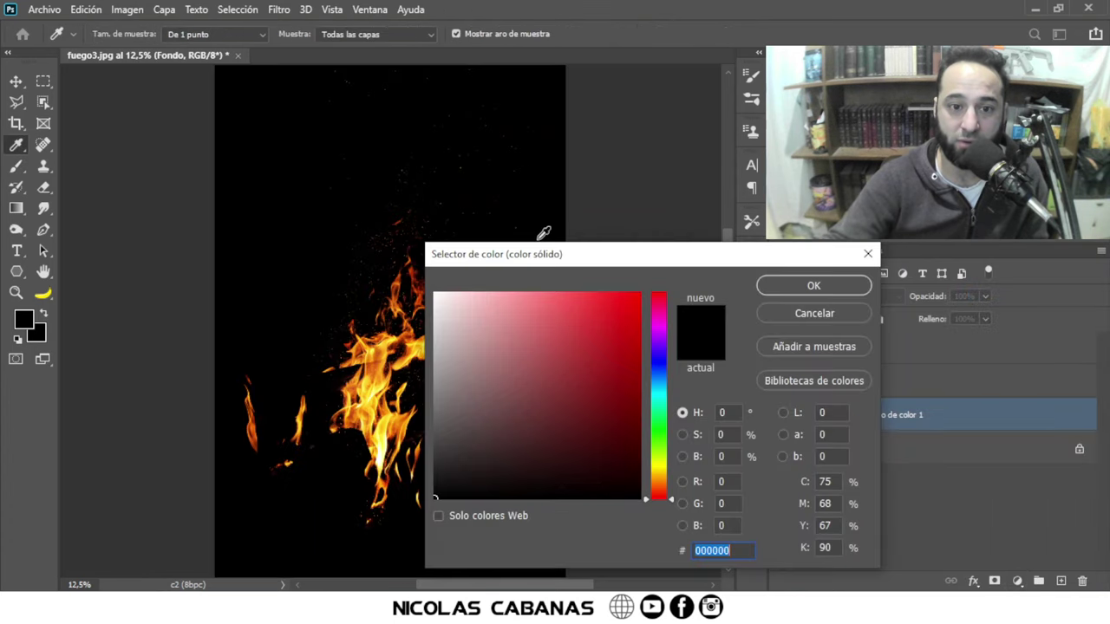
drag(474, 401, 395, 518)
click(864, 289)
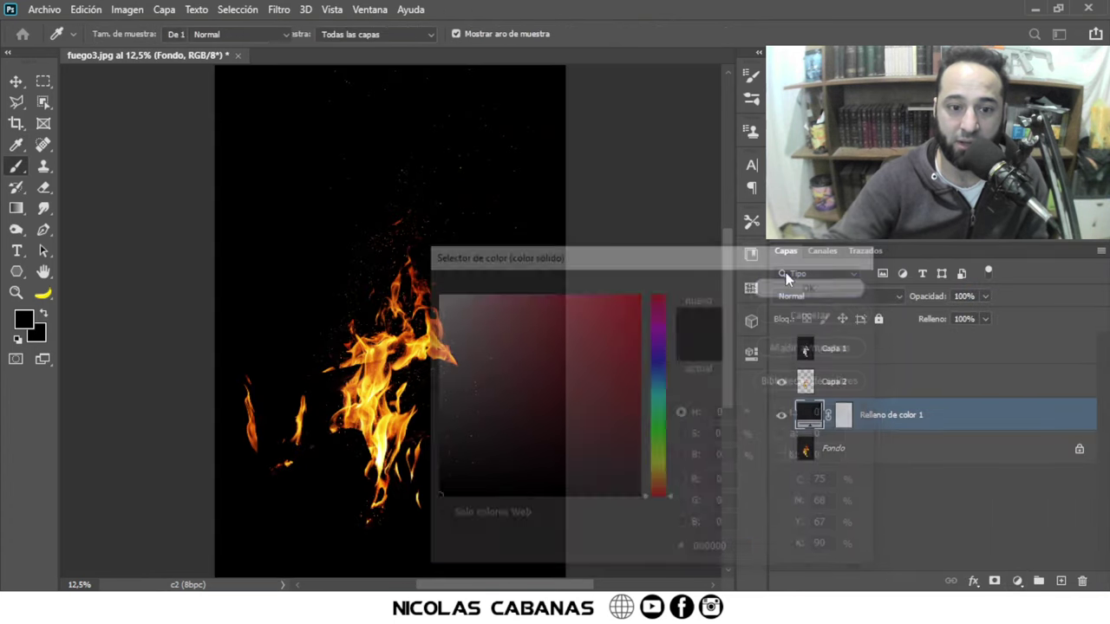
key(b)
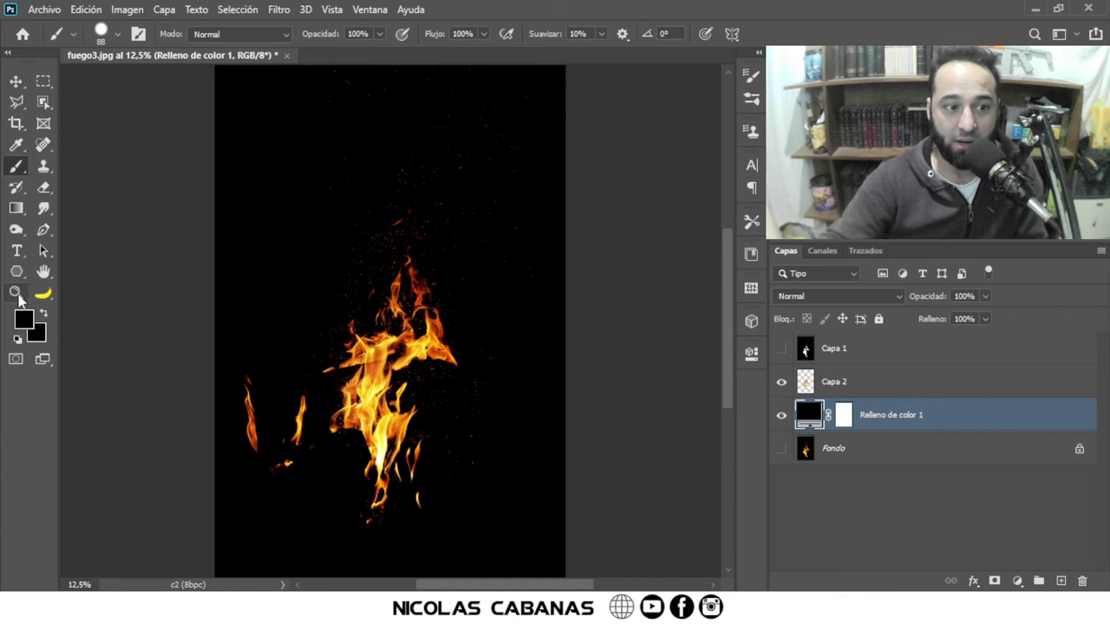
- Zoom in on the flames, try moving Capa 2 below the fill, and undo it
click(15, 292)
drag(330, 378, 466, 375)
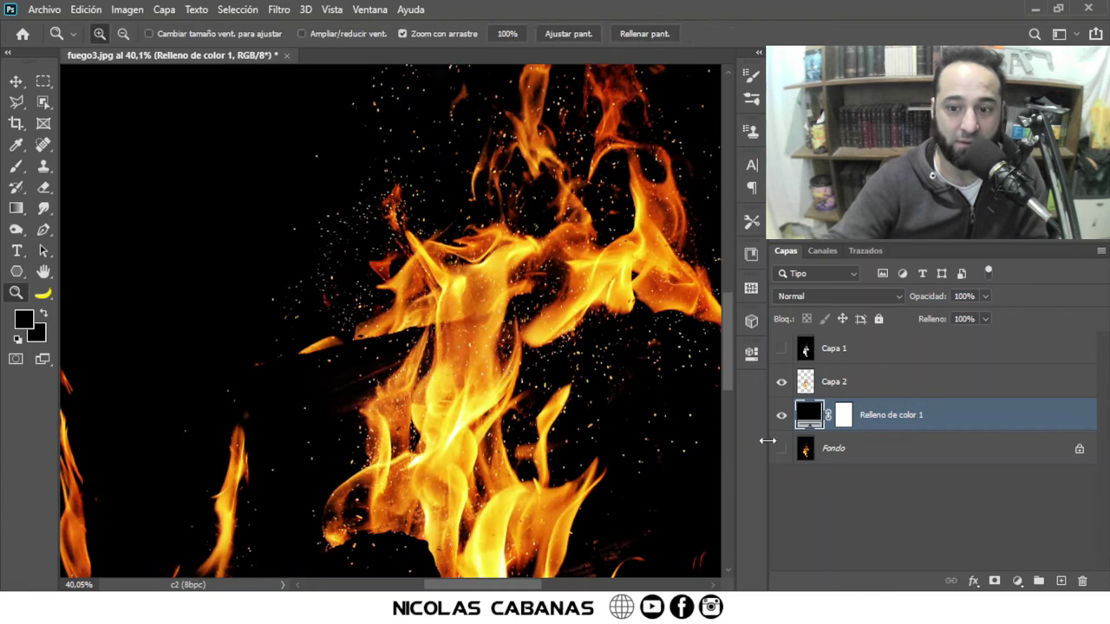
drag(805, 381, 806, 433)
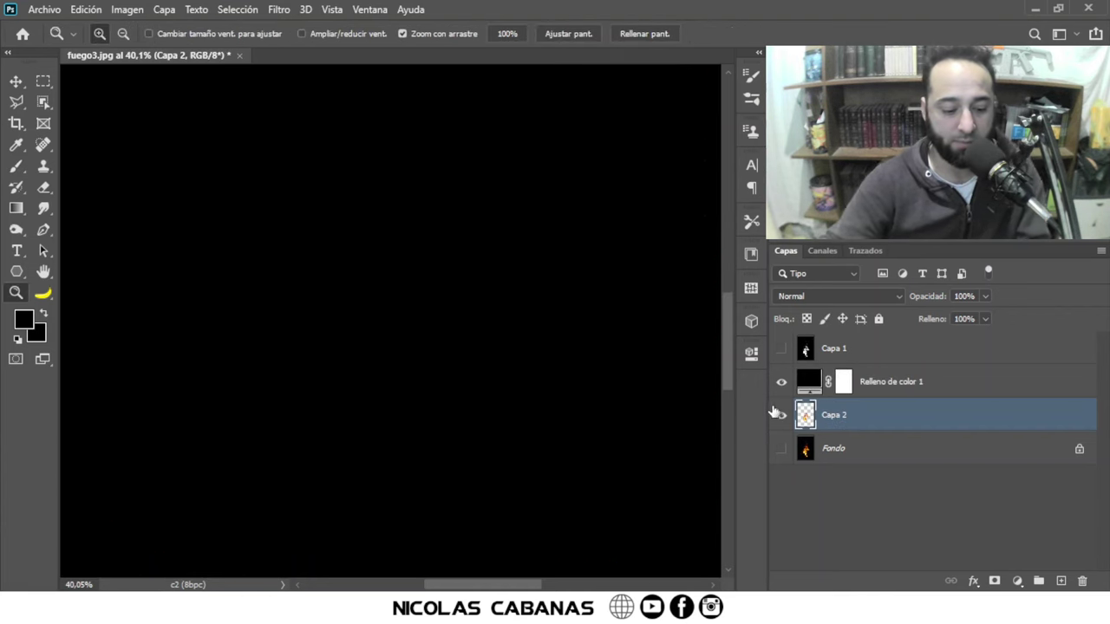
key(ctrl+z)
- Toggle layer visibility to compare, ending with the flames shown over the black fill
alt+click(781, 414)
click(781, 414)
click(780, 448)
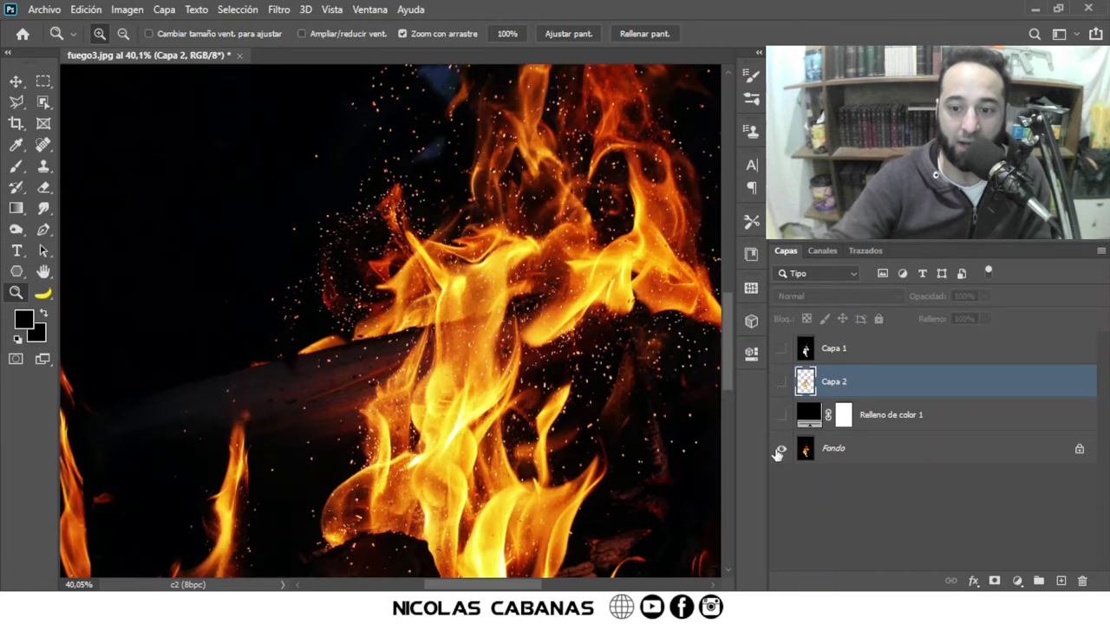
click(780, 449)
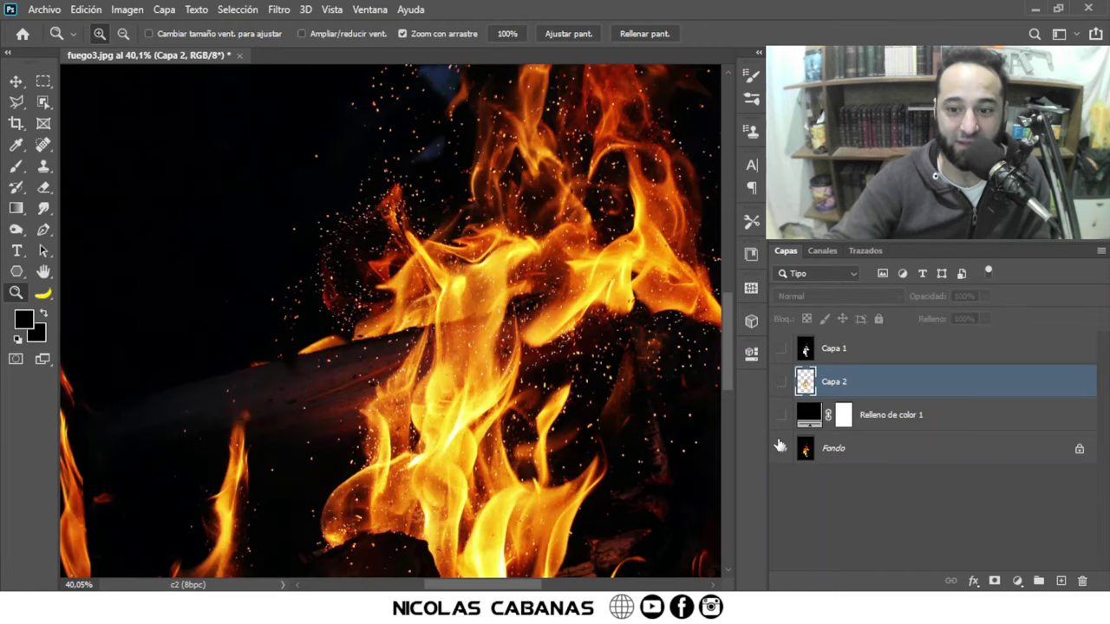
click(780, 414)
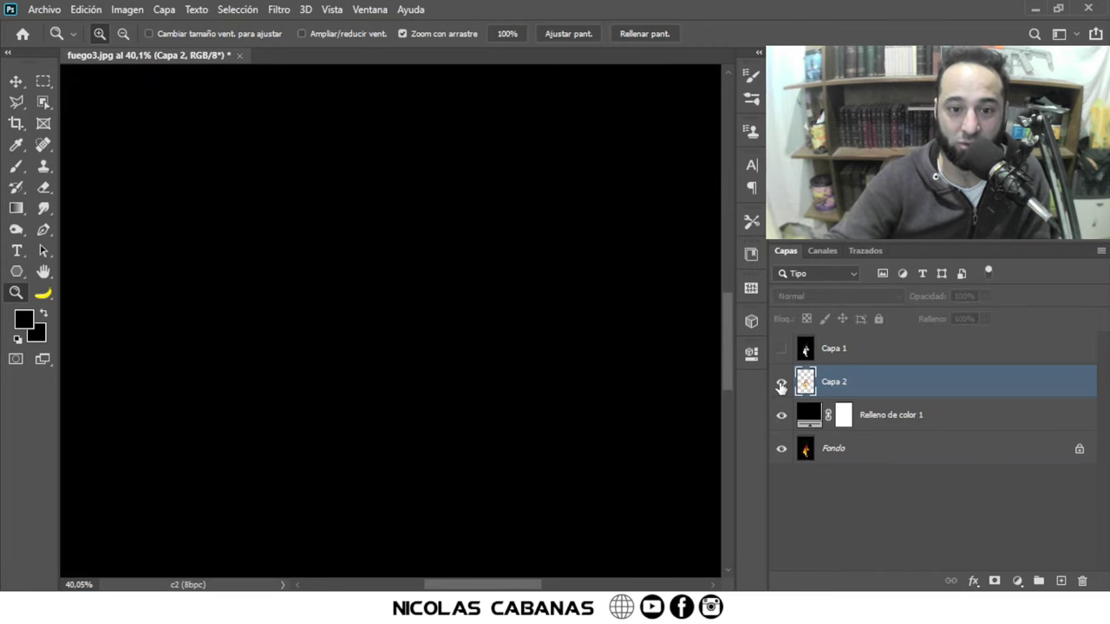
click(781, 382)
- Fit the whole image on screen and drag with the Move tool
drag(621, 382, 502, 381)
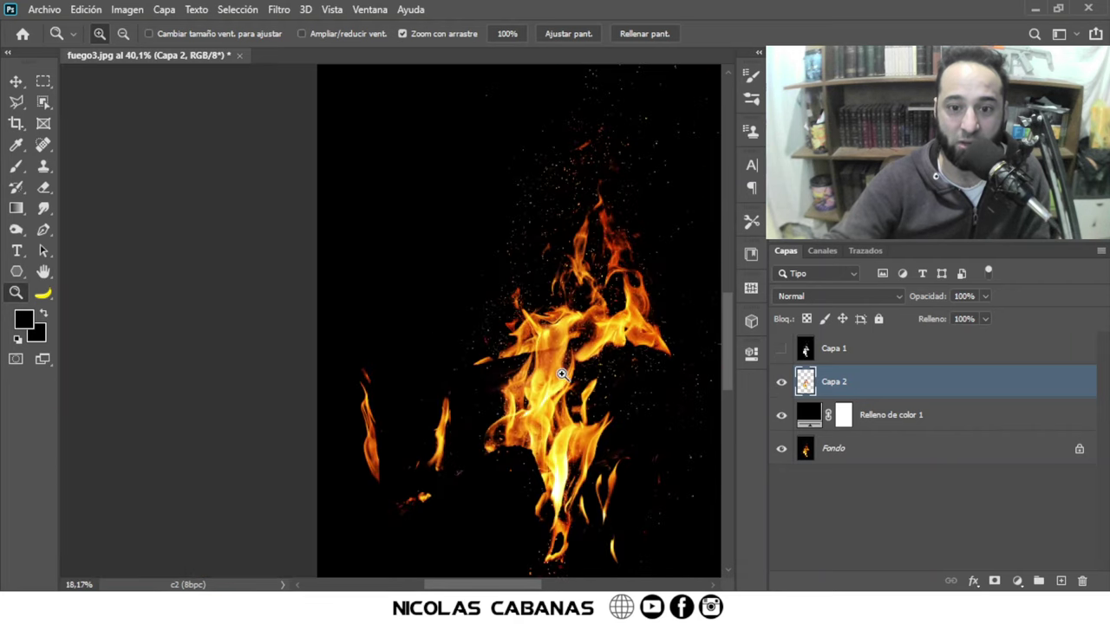
key(ctrl+0)
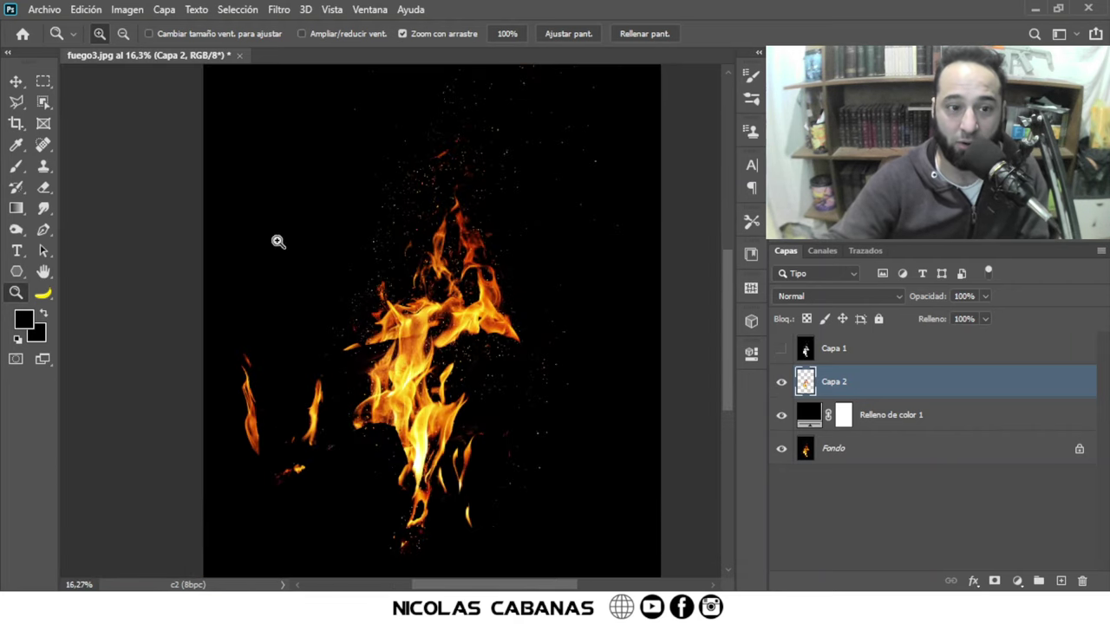
key(v)
mouse_move(475, 429)
mouse_down()
mouse_move(449, 381)
mouse_move(475, 414)
mouse_up()
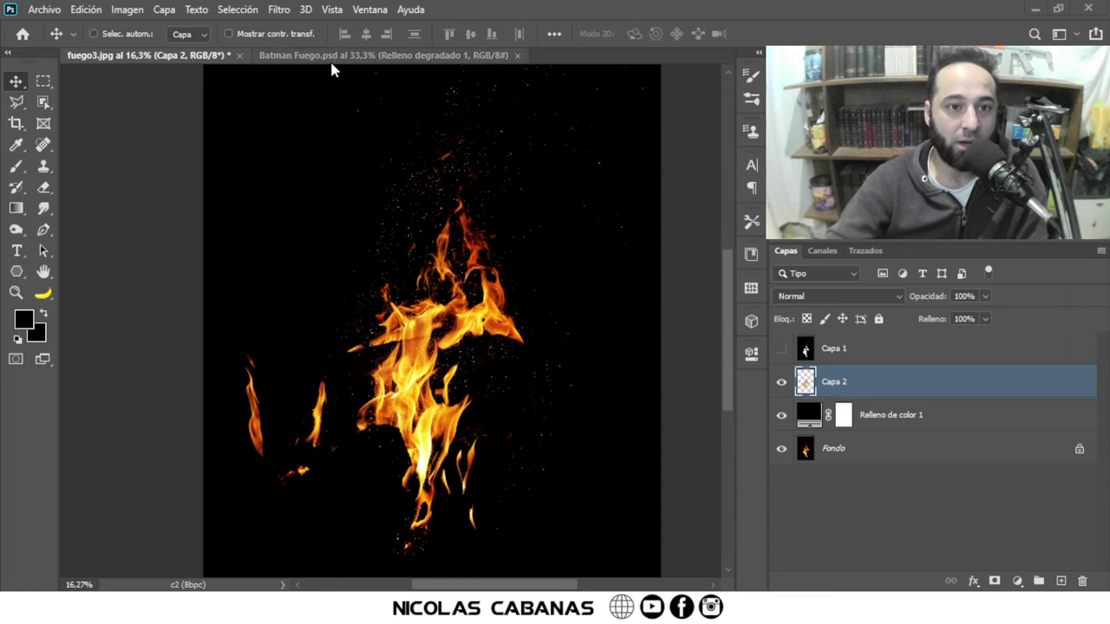
click(332, 61)
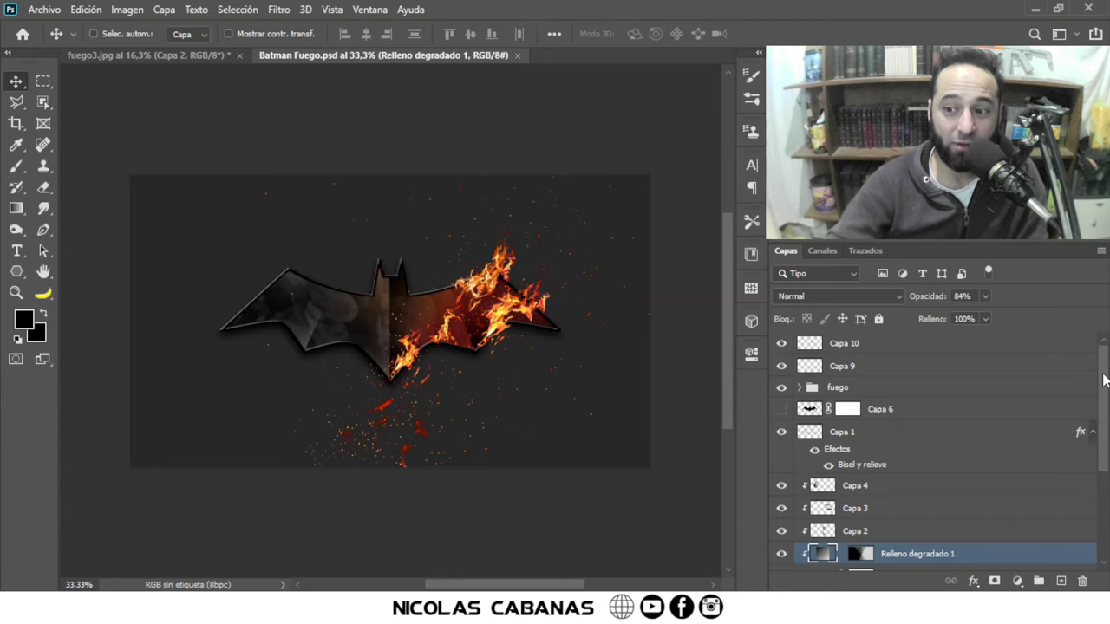
mouse_move(1103, 380)
mouse_down()
mouse_move(1101, 475)
mouse_move(1104, 343)
mouse_up()
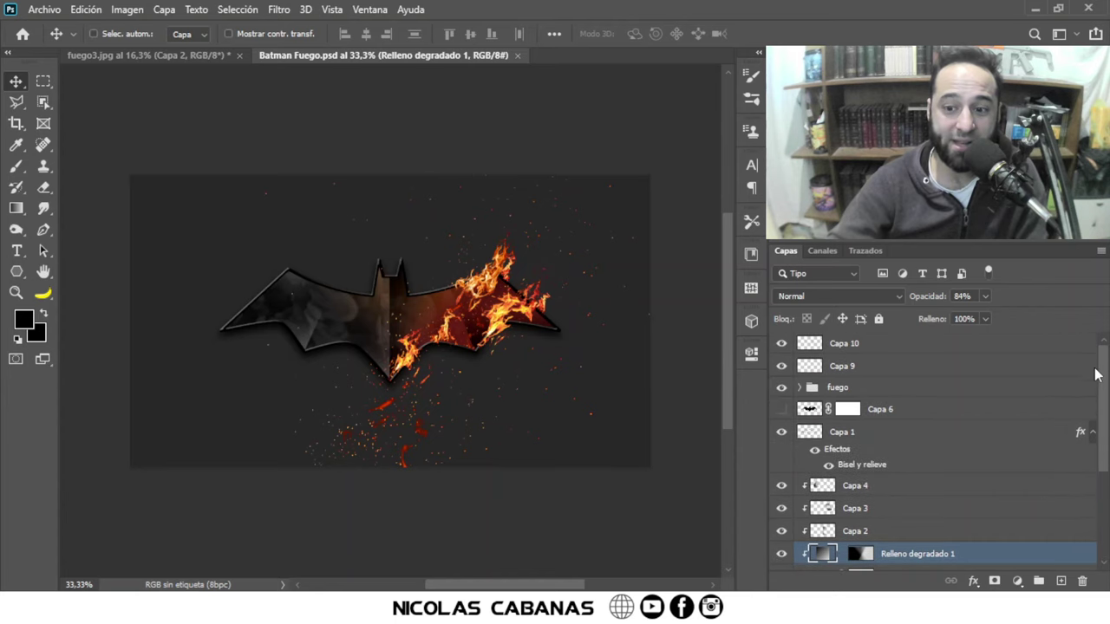
click(147, 63)
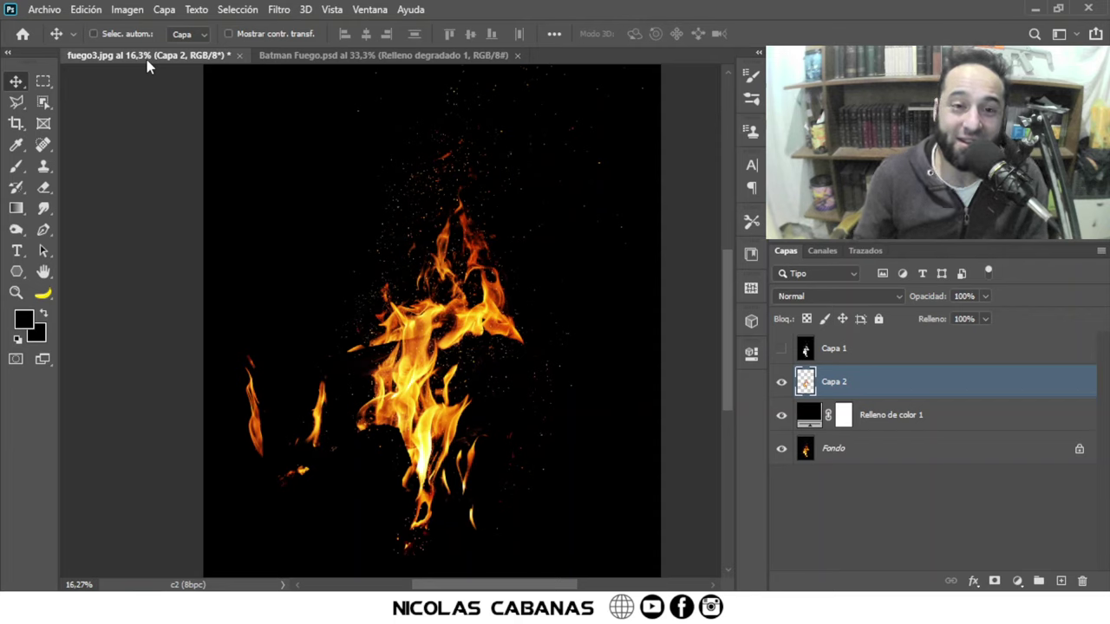
- Save the fuego3 document with Ctrl+S, keeping the flames over the black fill
key(ctrl+s)
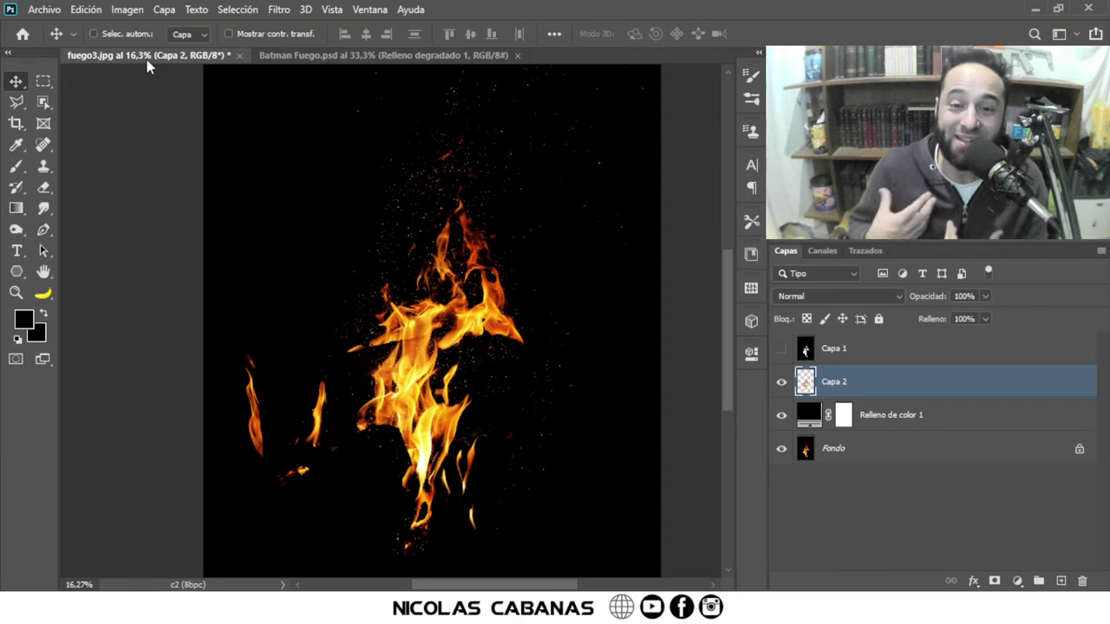